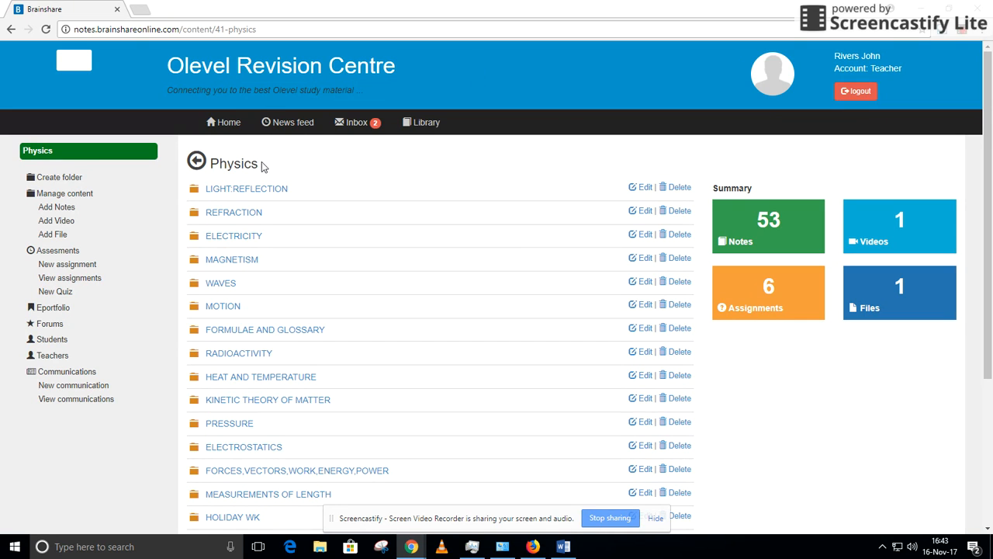
drag(262, 167, 212, 164)
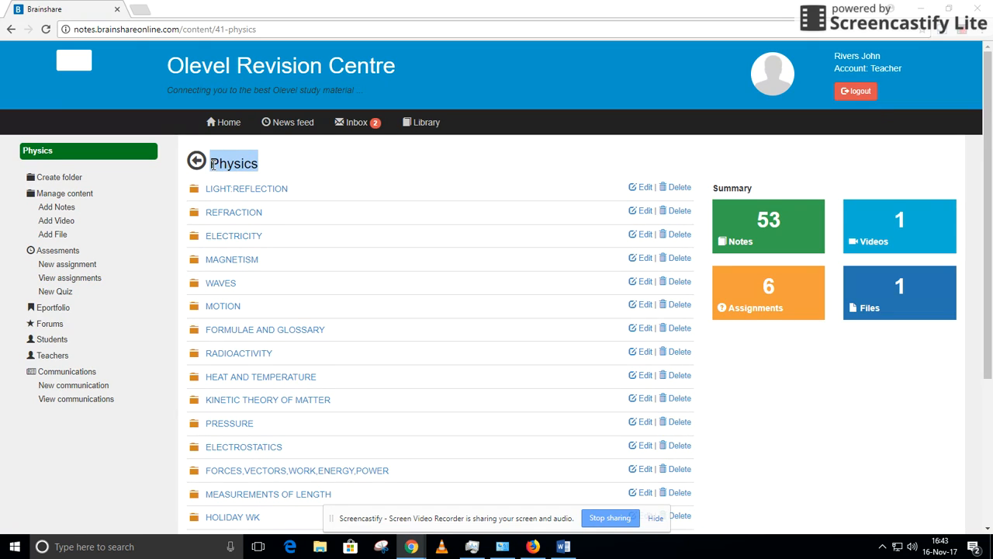
click(307, 168)
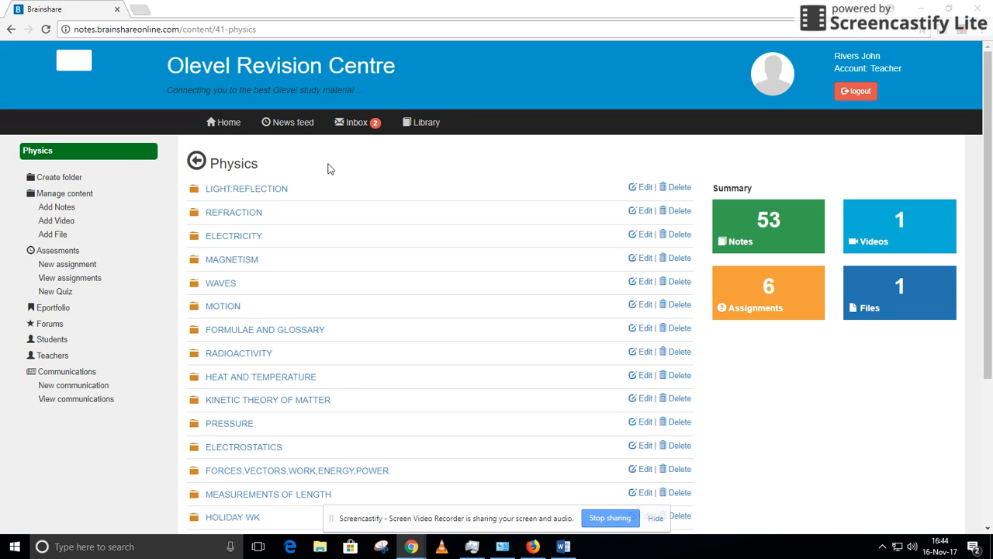
Step: Start a new note in the demo4 folder and title it "new notes"
scroll(406, 277, down, 3)
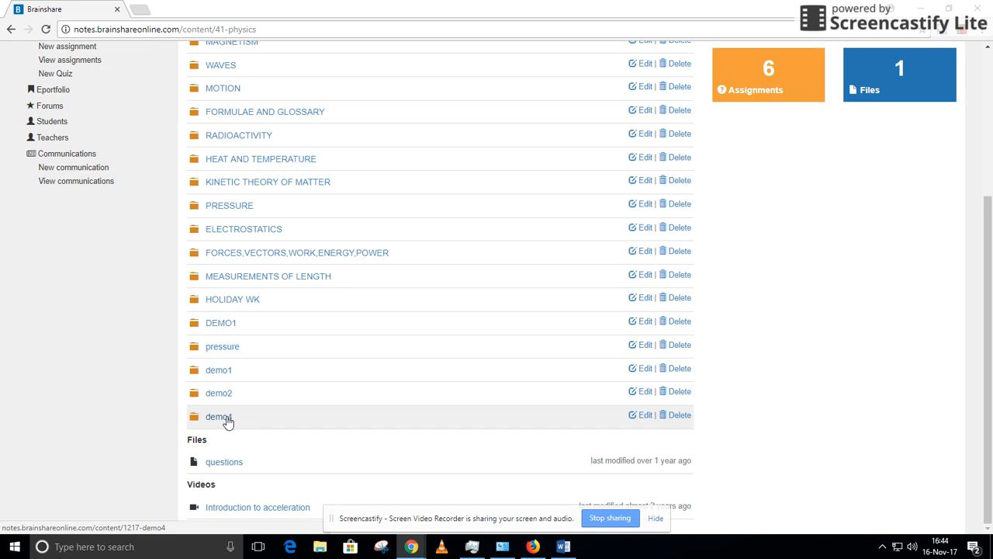
click(227, 419)
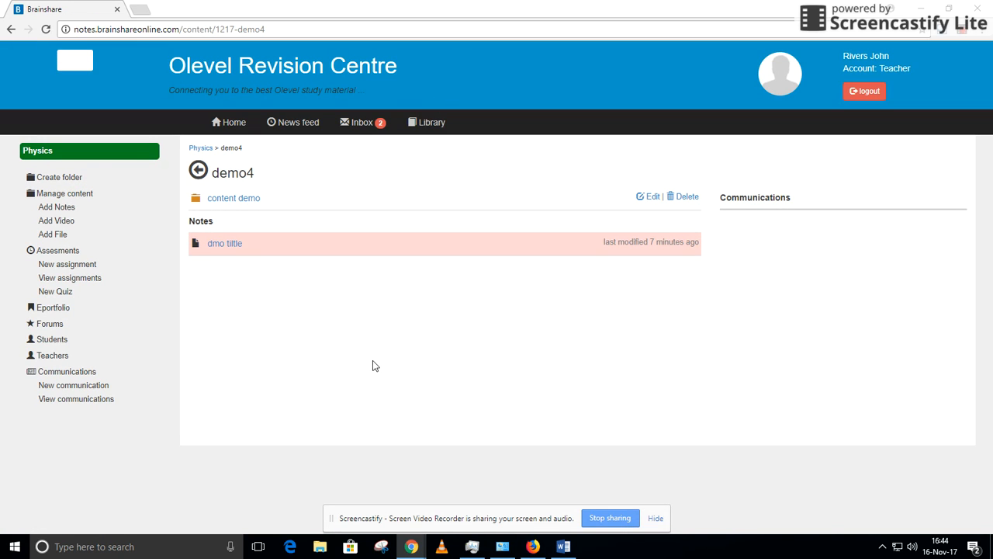
click(62, 210)
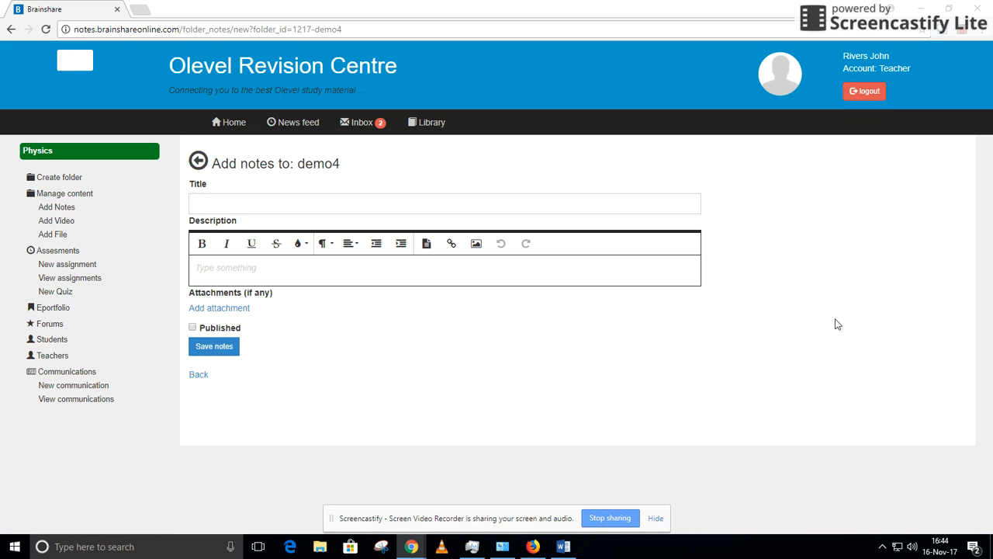
click(233, 202)
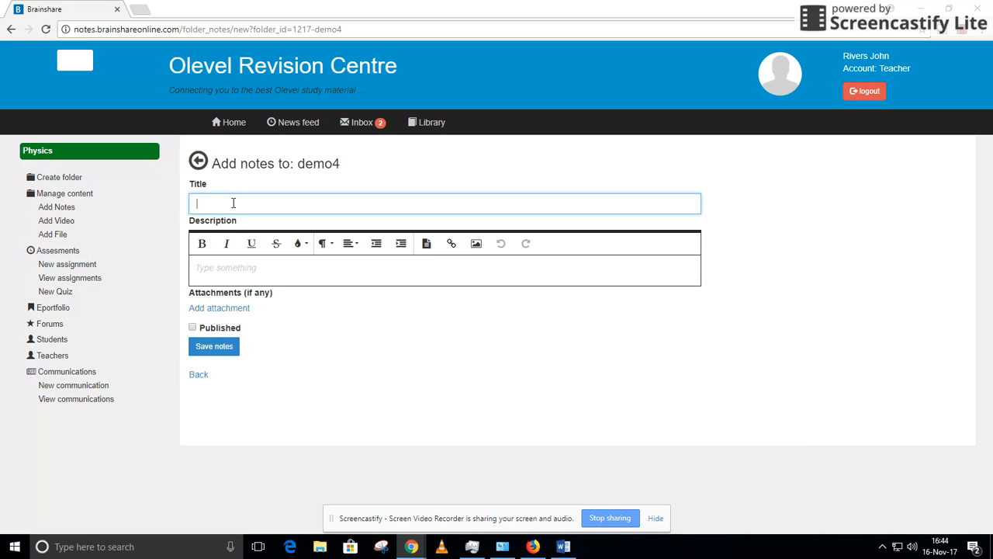
click(230, 274)
click(219, 201)
text(n)
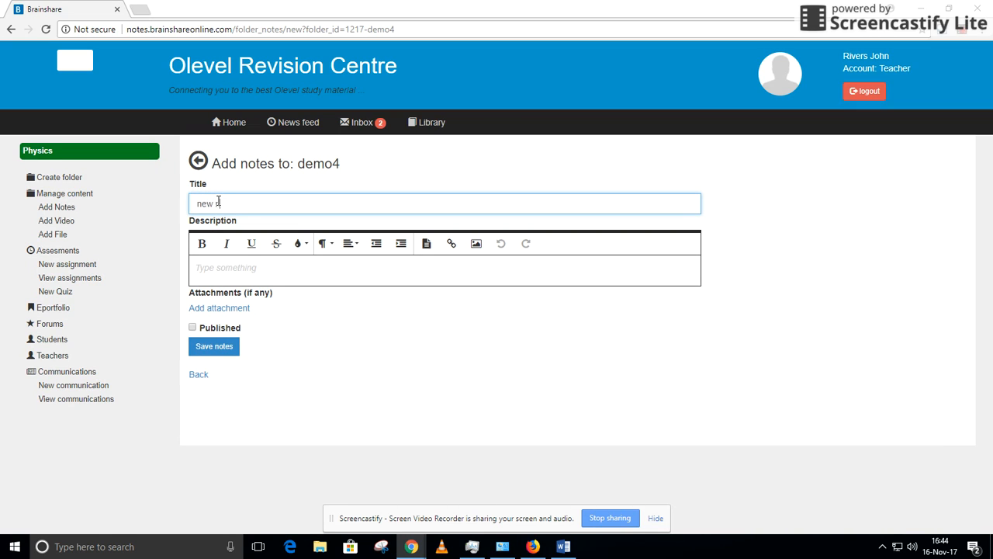
text(ew sotes)
click(223, 267)
text(g)
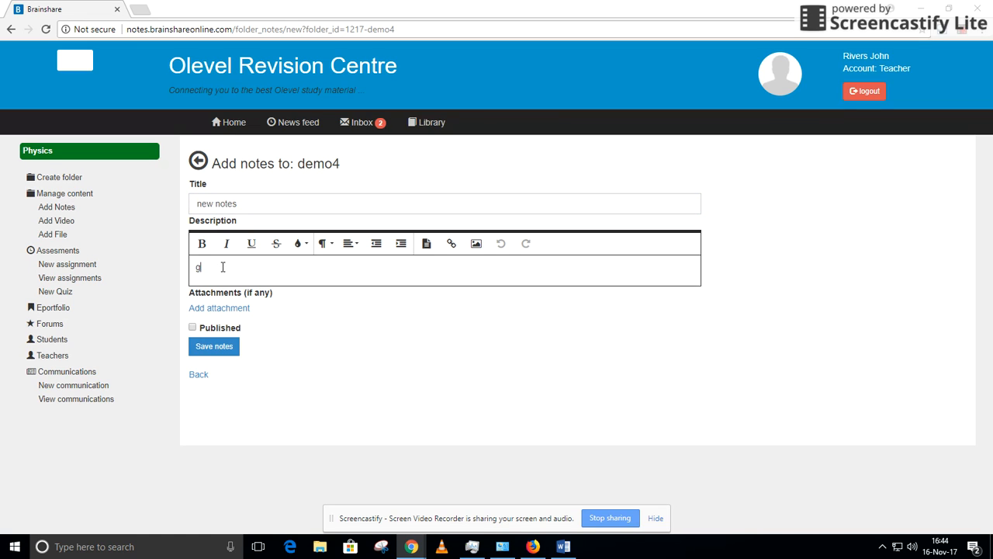
text(h teh then)
key(BackSpace)
key(BackSpace)
key(BackSpace)
key(BackSpace)
key(BackSpace)
key(BackSpace)
key(BackSpace)
key(BackSpace)
key(BackSpace)
key(BackSpace)
key(BackSpace)
Step: Copy the text from "We touched the unpainted part" through item 7 in the Word document and paste it into the note's description
click(563, 546)
scroll(368, 116, up, 2)
drag(235, 173, 605, 386)
right_click(425, 191)
click(451, 214)
click(411, 546)
key(ctrl+v)
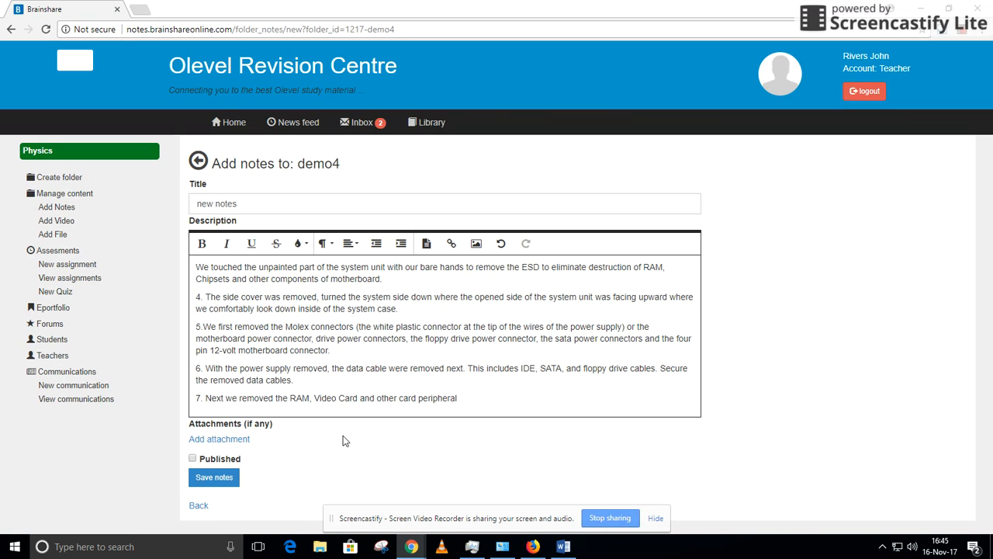
Step: Add an attachment entry to the note and open its file chooser, closing it without picking a file
click(229, 440)
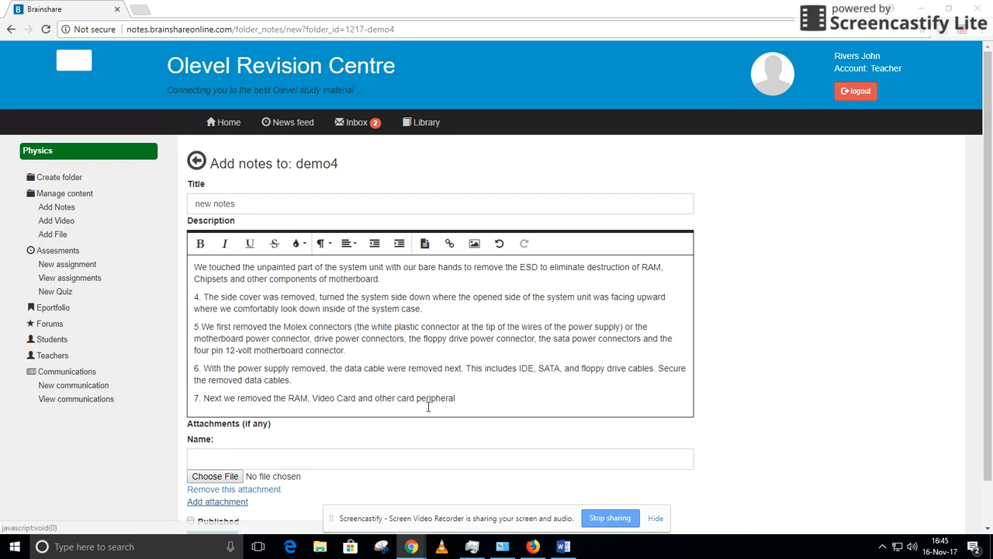
click(218, 476)
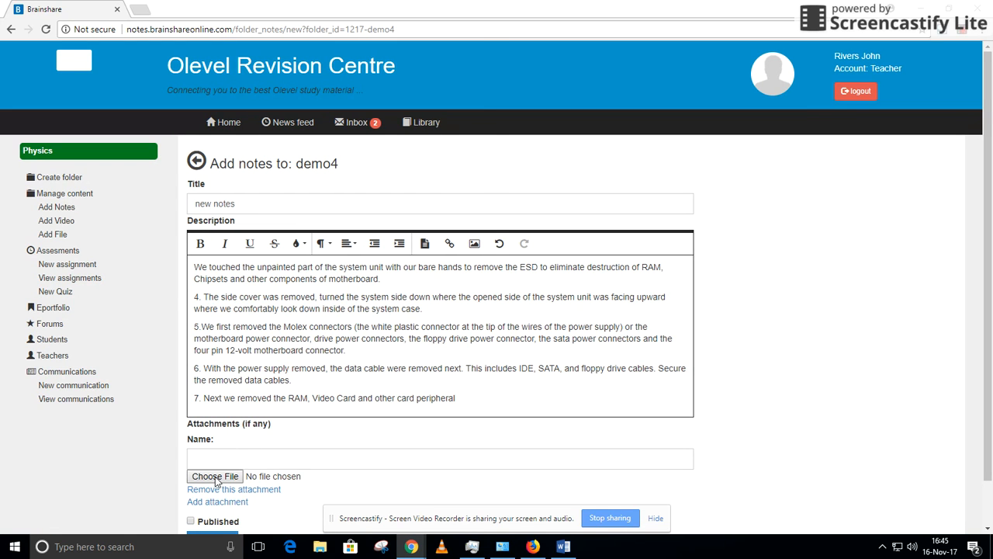
drag(485, 79, 482, 195)
click(481, 9)
Step: Save the note in the demo4 folder with Published left off
scroll(612, 293, down, 1)
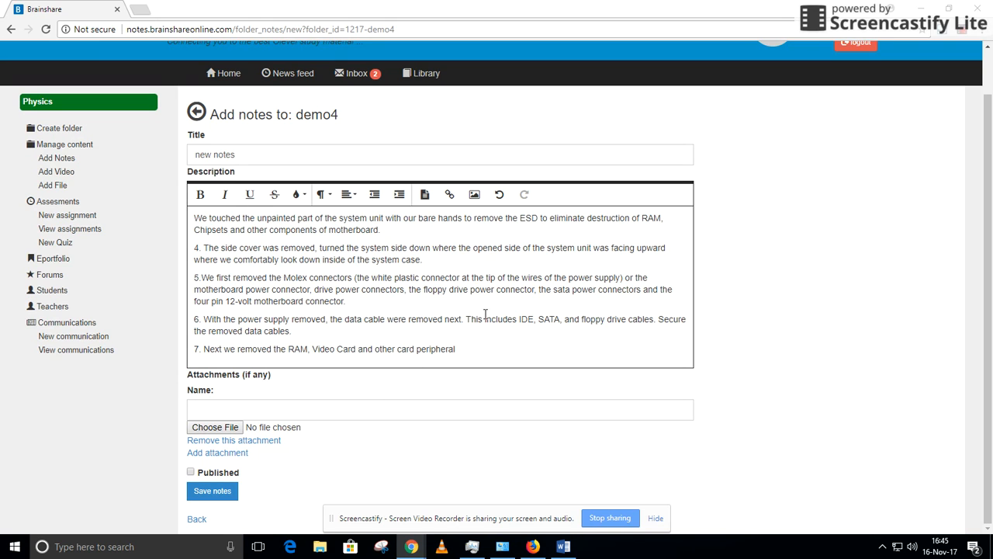
scroll(541, 339, up, 1)
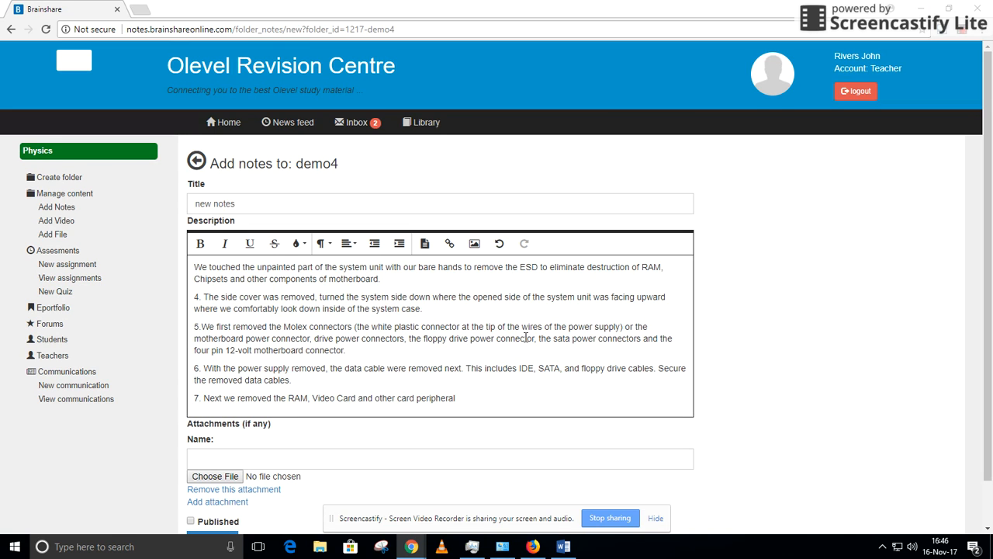
scroll(525, 337, down, 1)
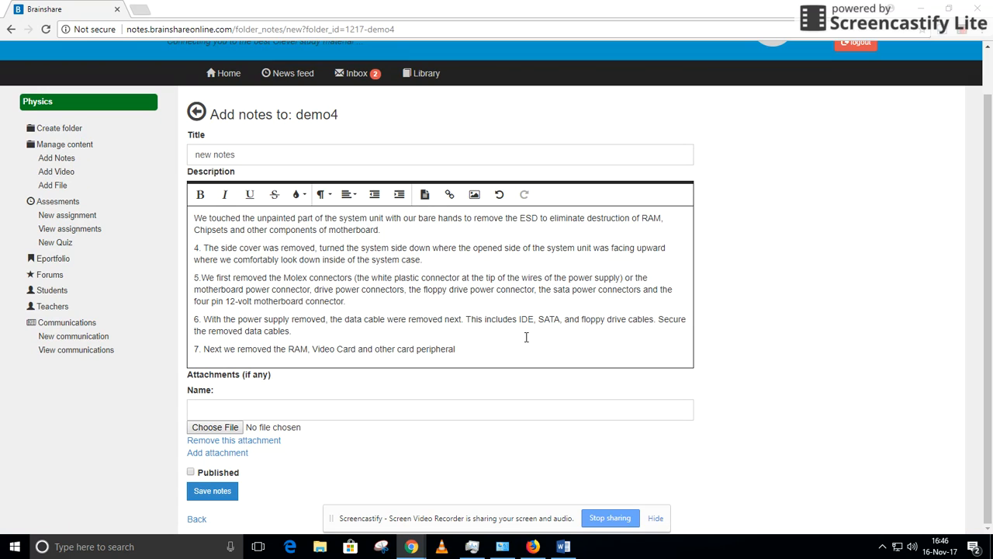
click(219, 497)
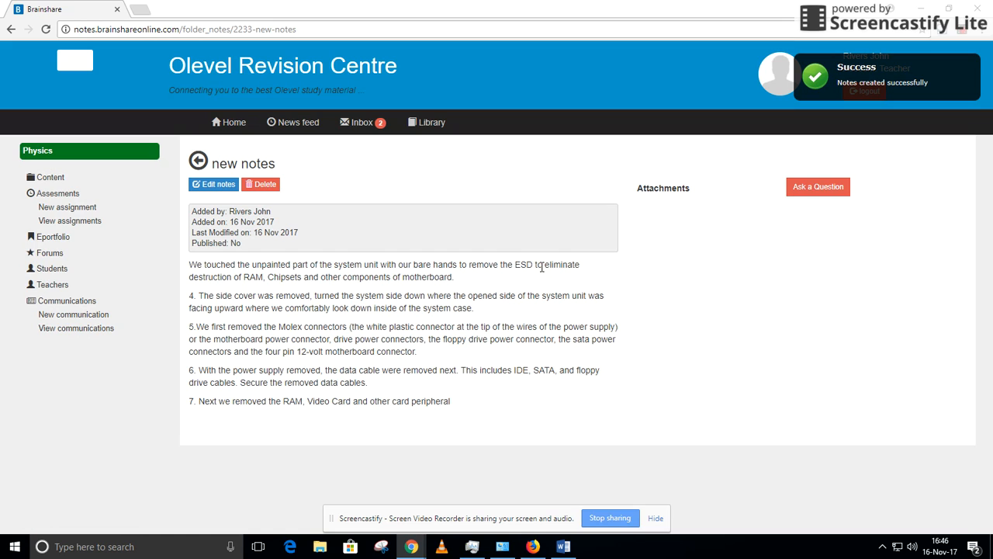
Step: Go back to the Physics content and view the "new notes" entry in the demo4 folder
click(55, 181)
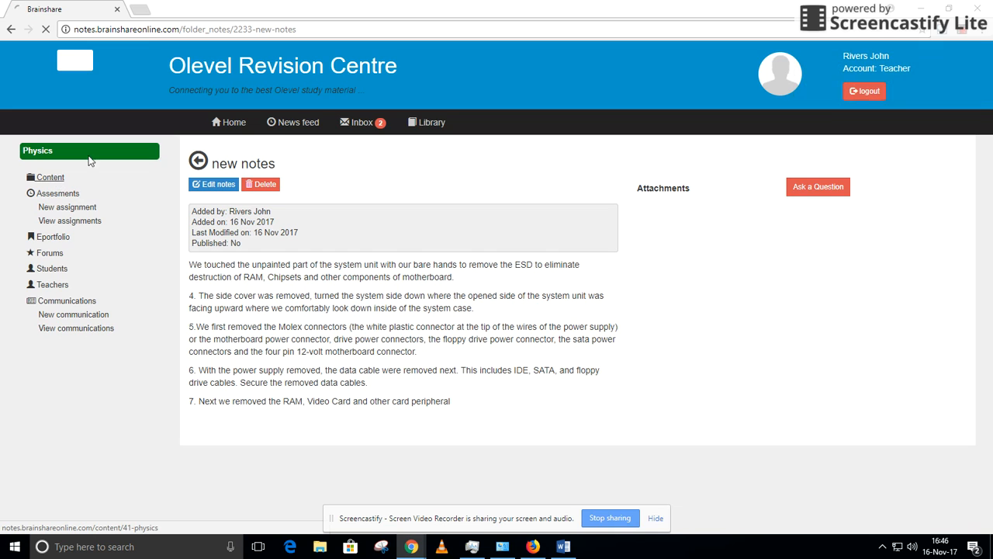
scroll(538, 230, down, 2)
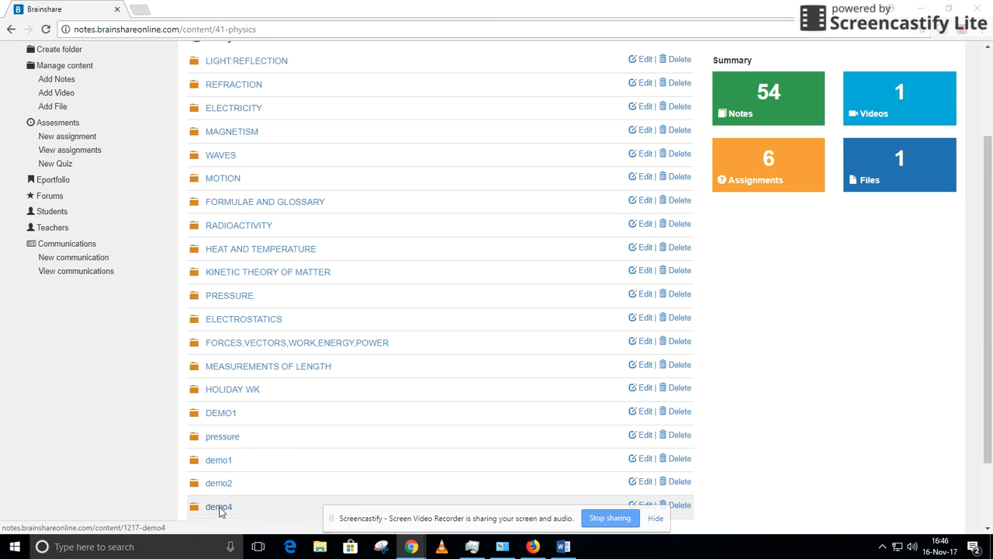
click(219, 508)
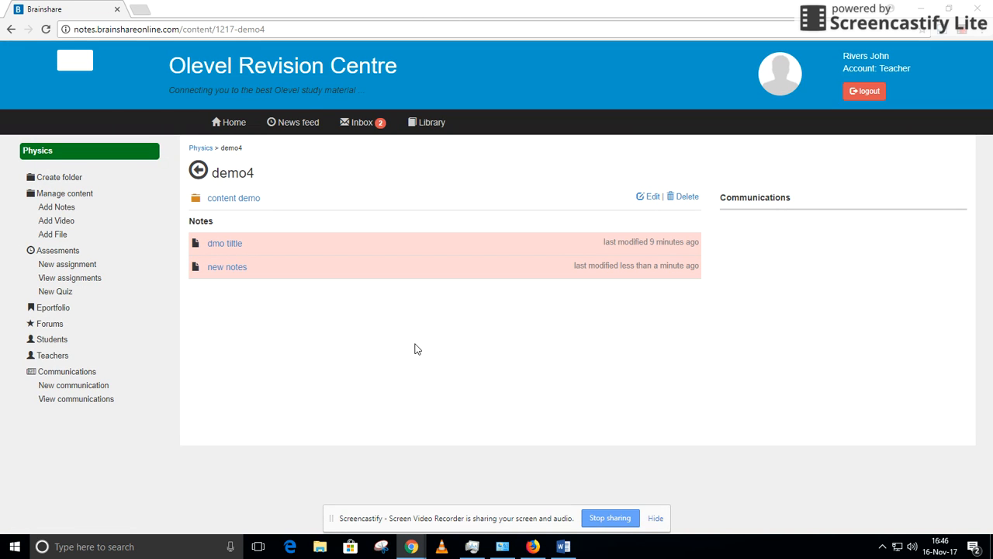
click(230, 271)
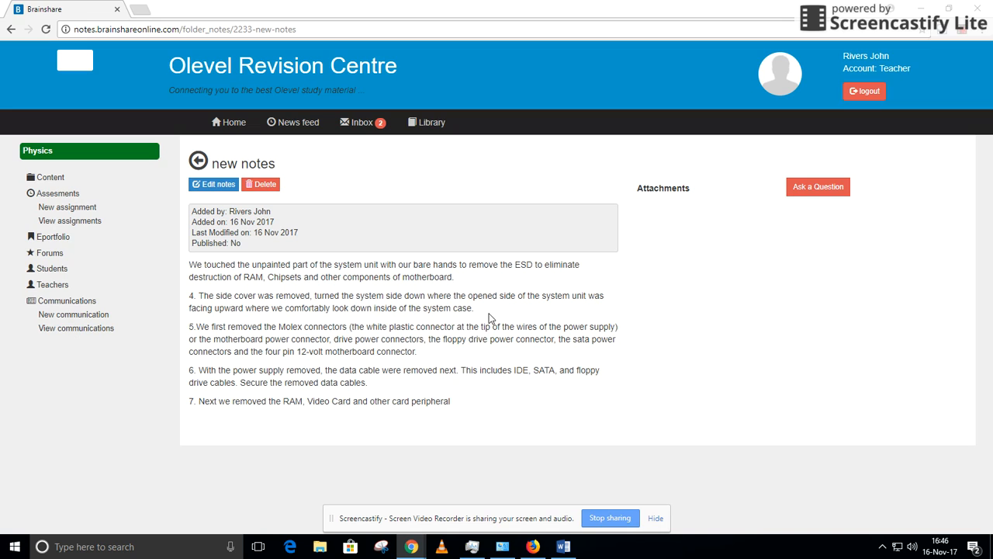
Step: Return to the main Physics folder and start a note there titled "notes new"
click(37, 151)
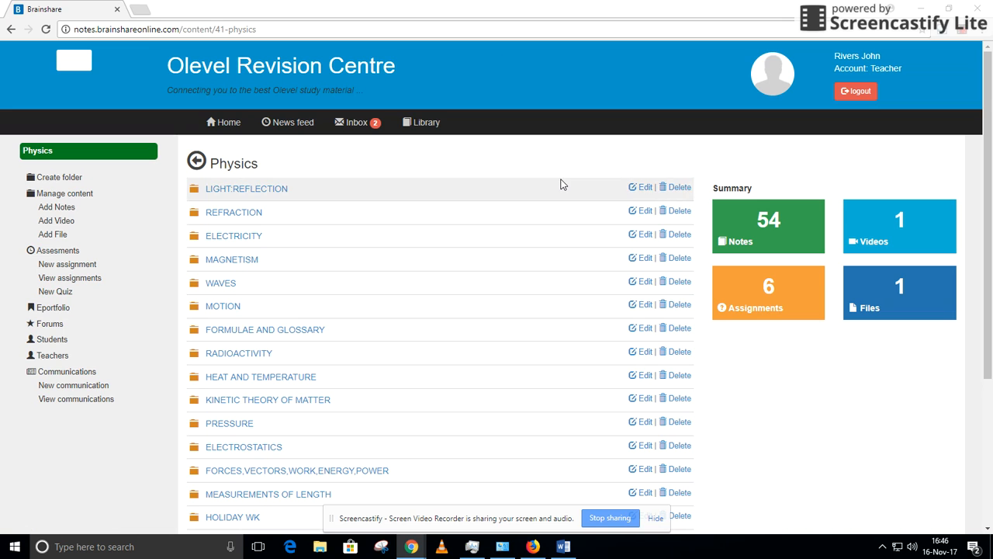
scroll(565, 243, down, 3)
scroll(564, 244, up, 3)
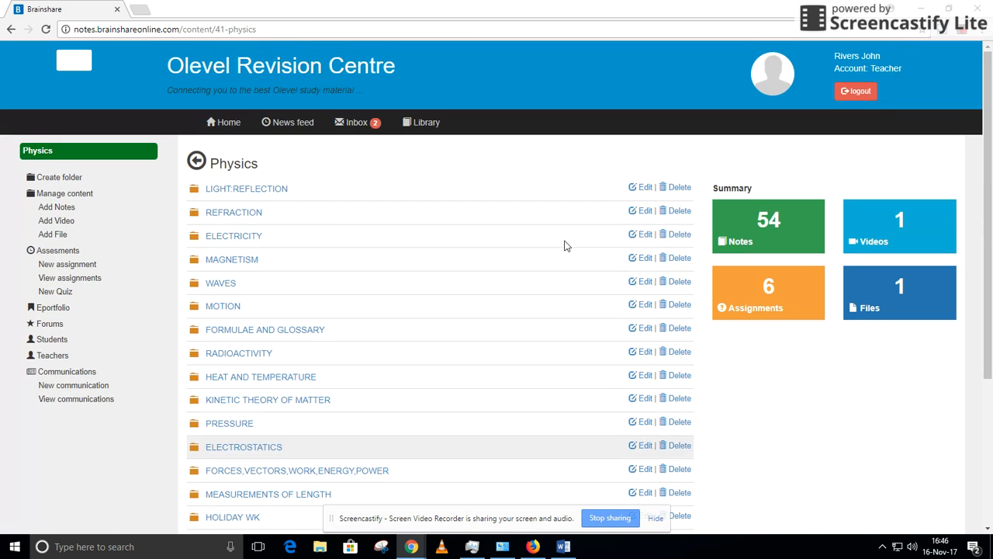
click(67, 212)
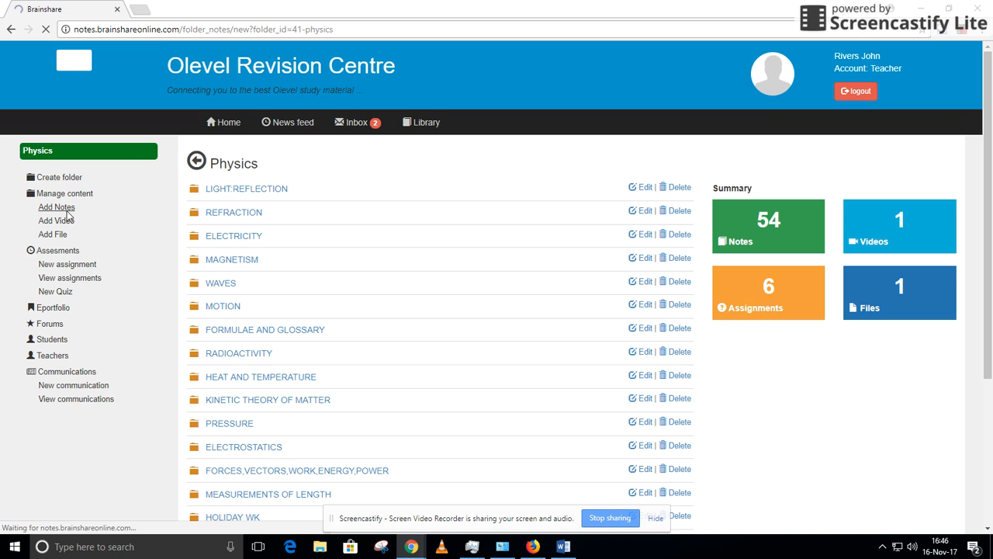
click(236, 201)
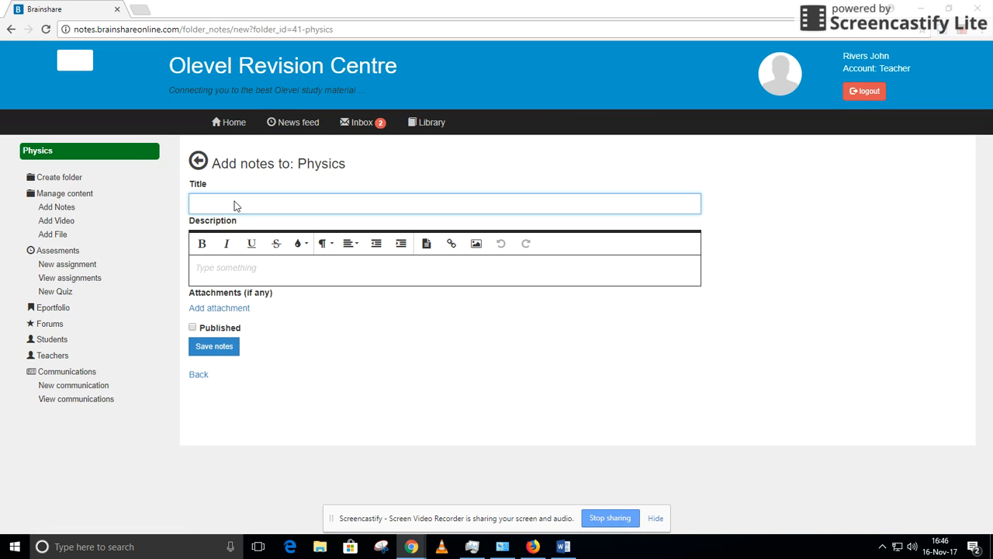
text(notes)
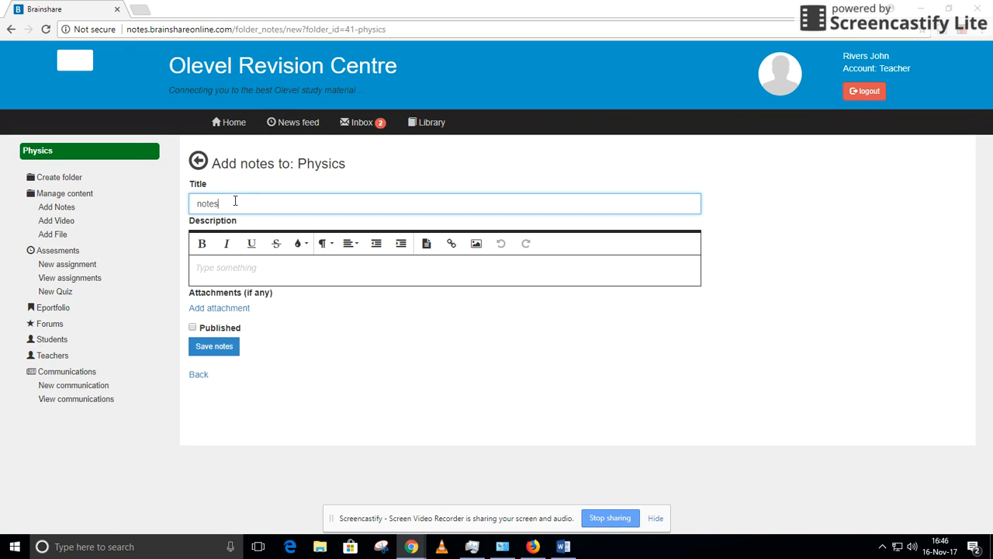
text( new)
Step: Paste the copied paragraphs into the note's description and save the note as published
click(224, 270)
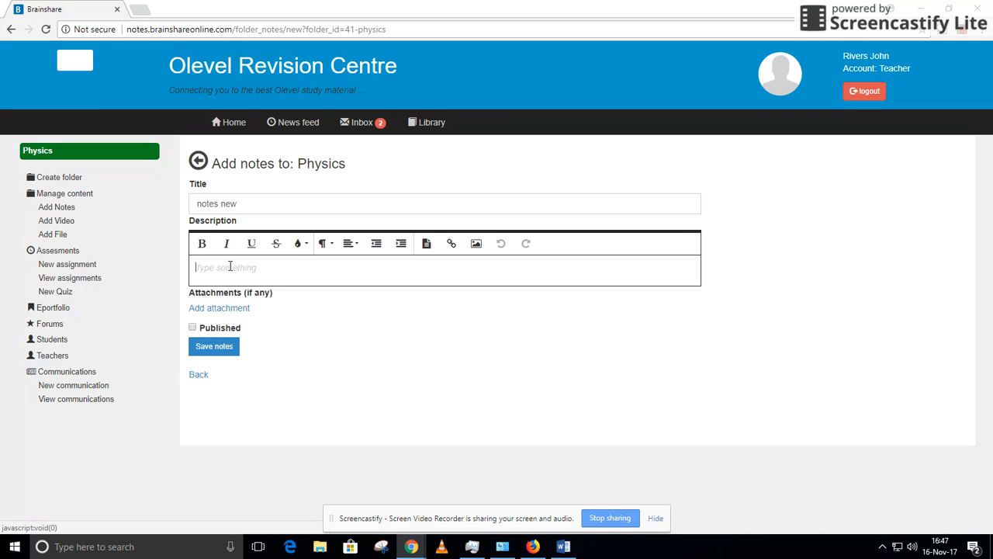
key(ctrl+v)
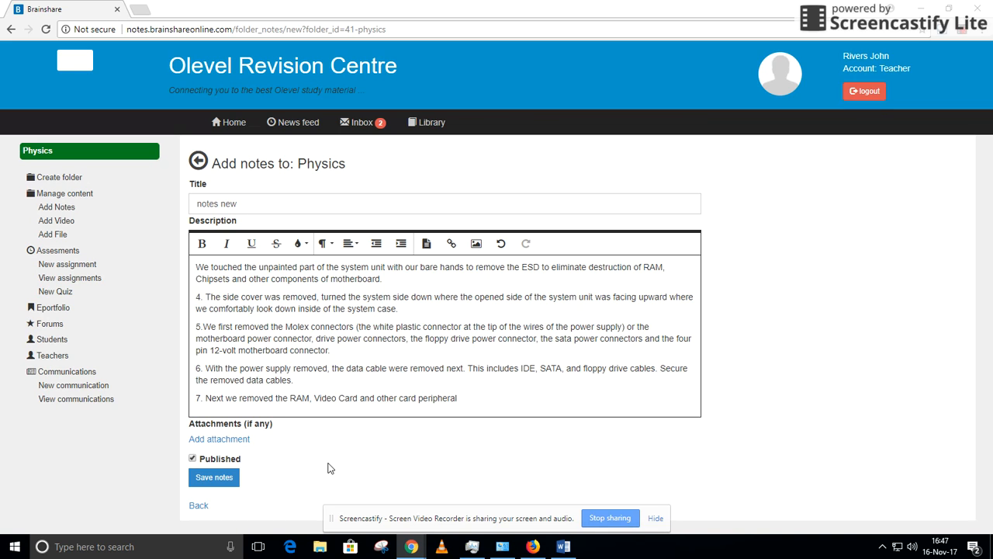
click(193, 458)
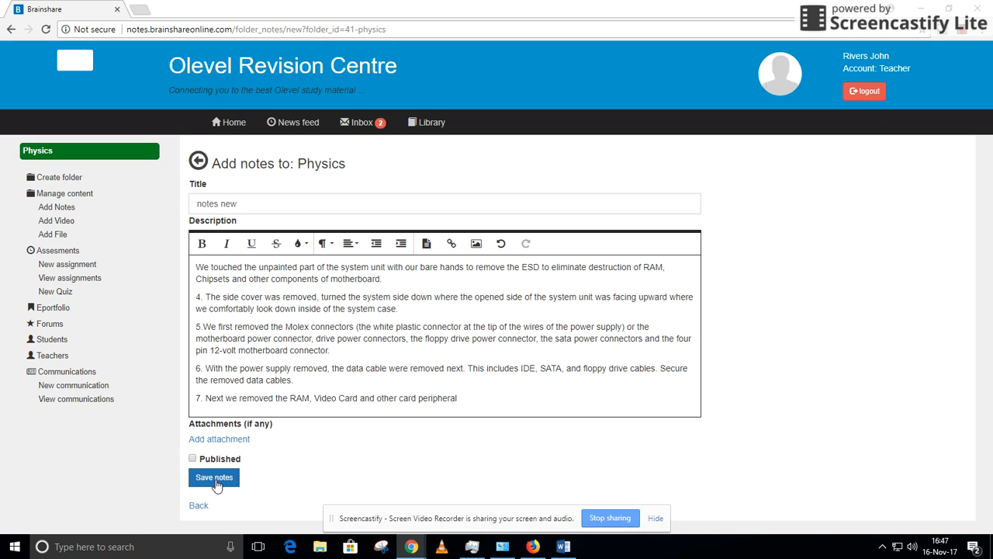
click(192, 458)
click(227, 480)
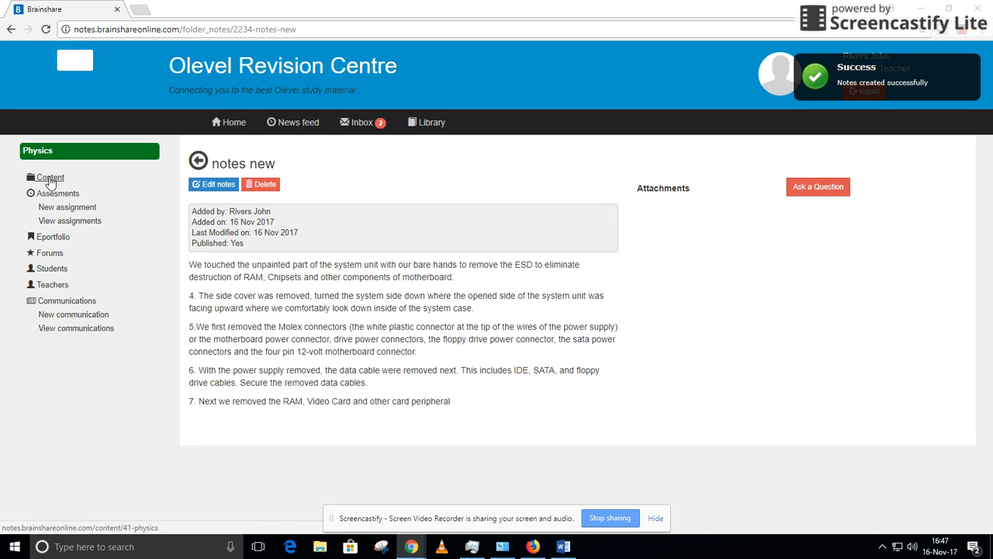
Step: Look through the Physics content list for the entry under Notes
click(50, 178)
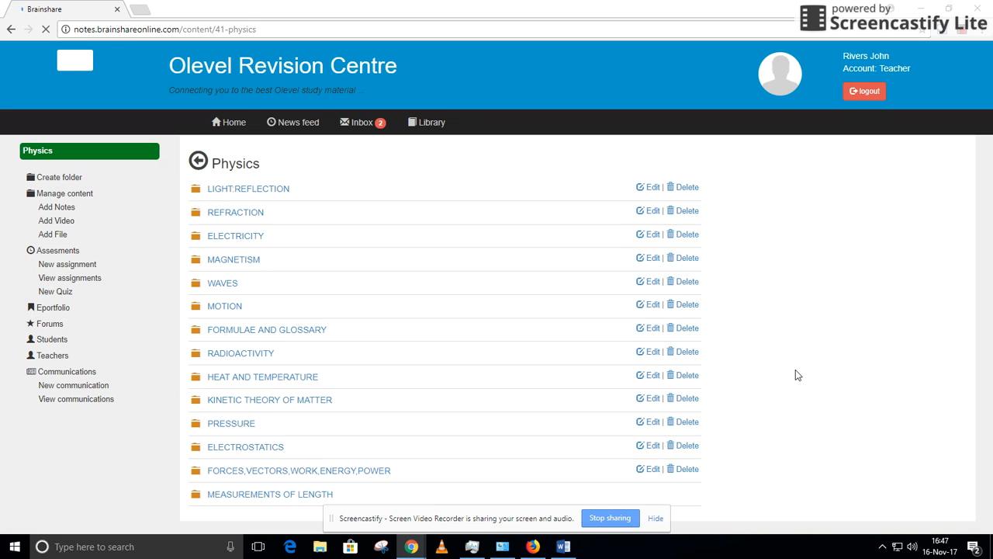
scroll(789, 349, down, 4)
scroll(788, 346, up, 4)
scroll(786, 345, down, 3)
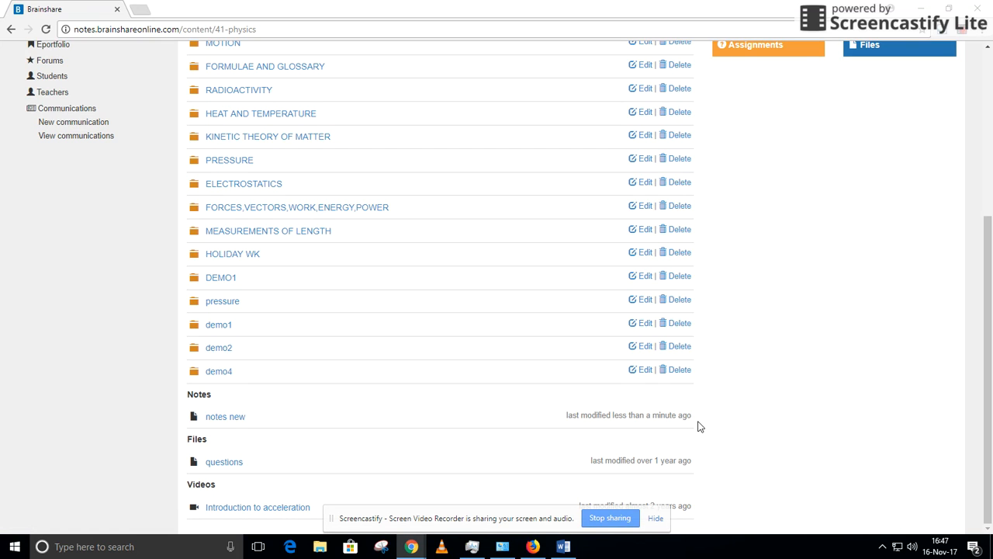
scroll(698, 426, up, 4)
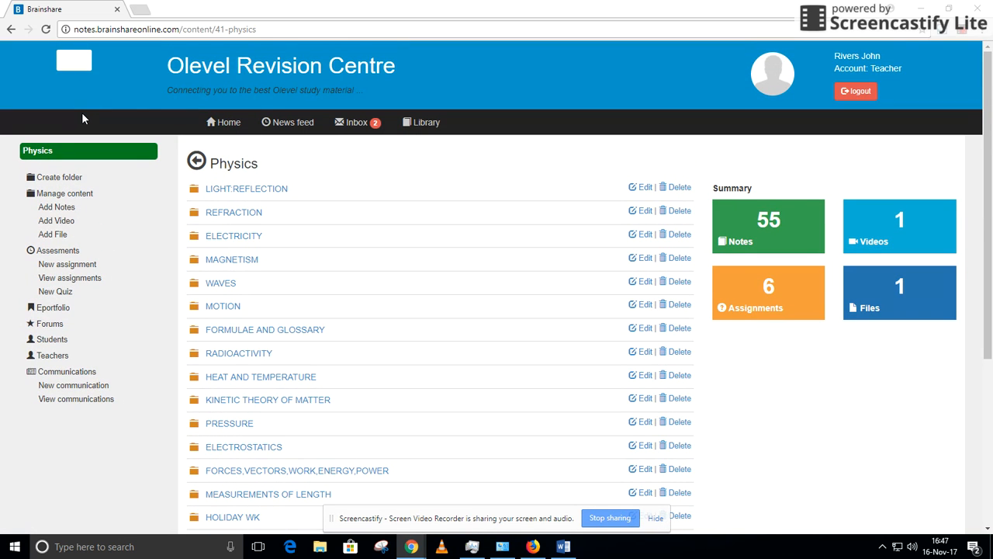
Step: Open the form for adding a video to Physics and examine its title, YouTube link and description fields
click(55, 224)
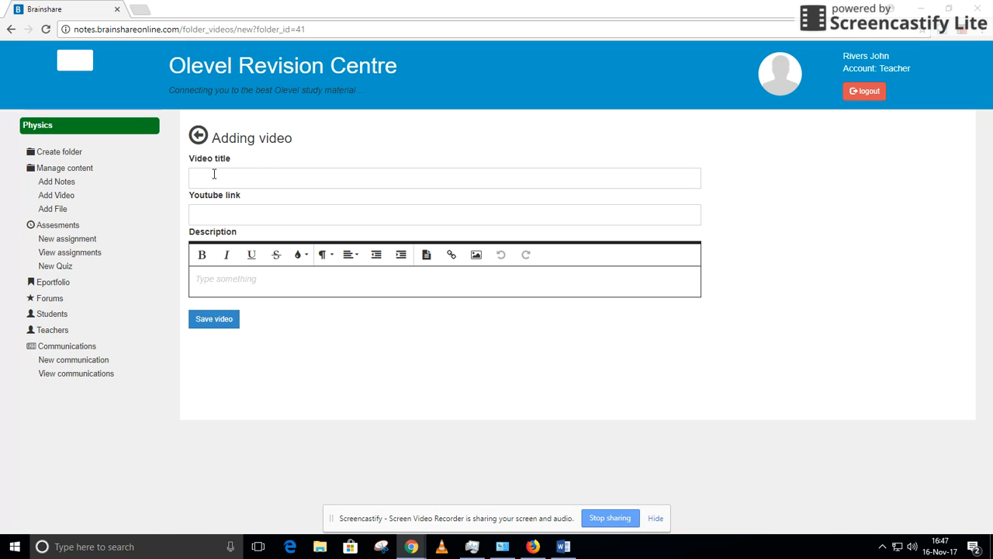
click(213, 177)
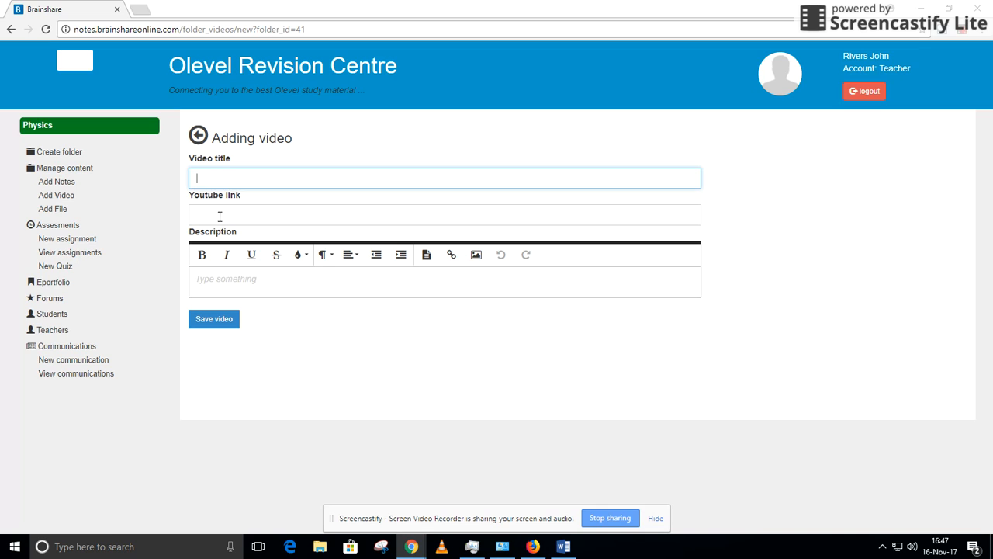
click(208, 213)
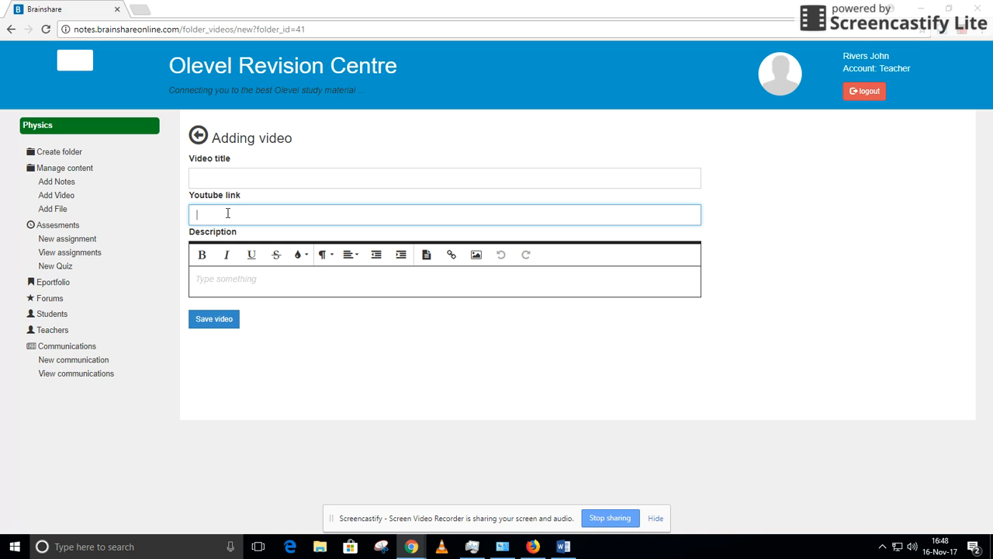
click(218, 280)
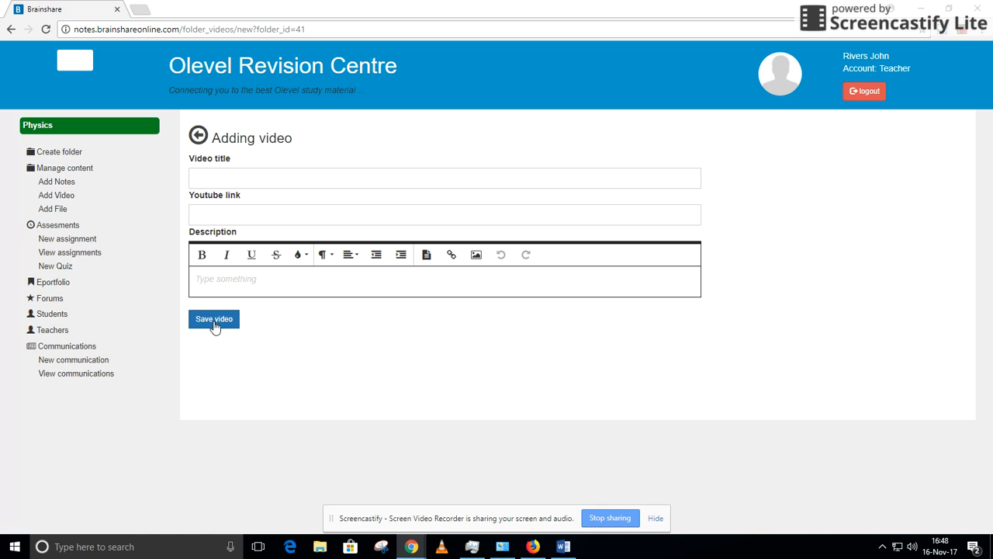
Step: Start a new file entry in Physics and attach internet.docx from the Desktop
click(52, 211)
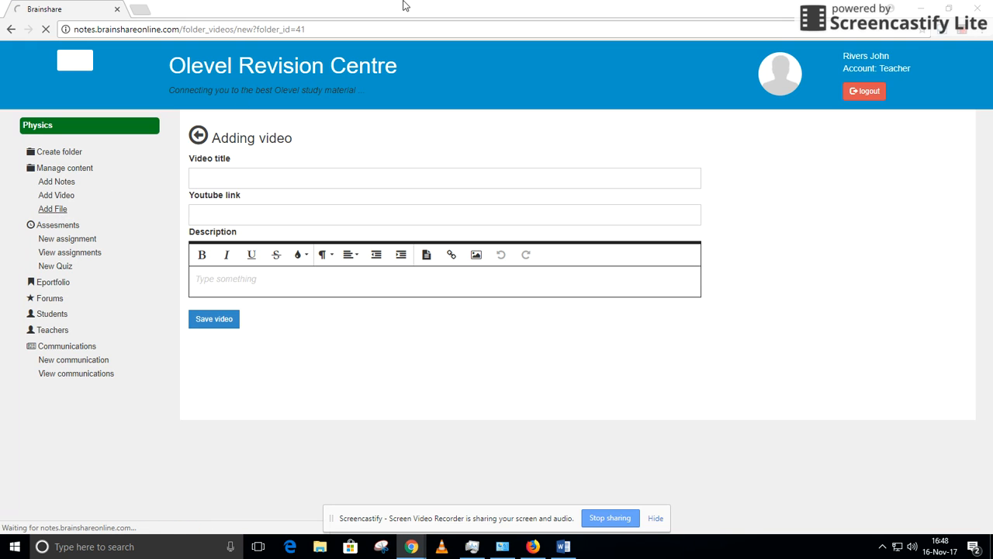
click(208, 176)
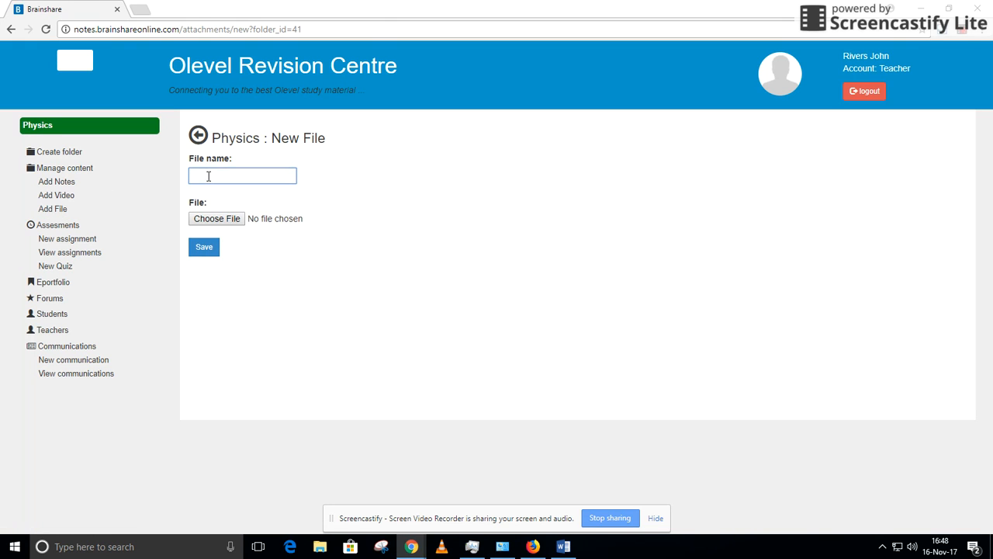
click(216, 219)
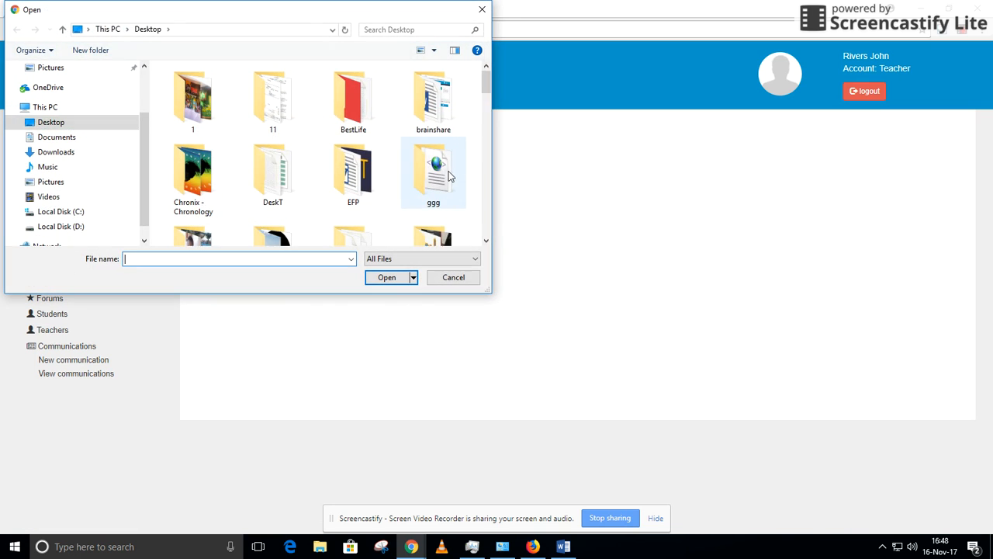
scroll(450, 175, down, 6)
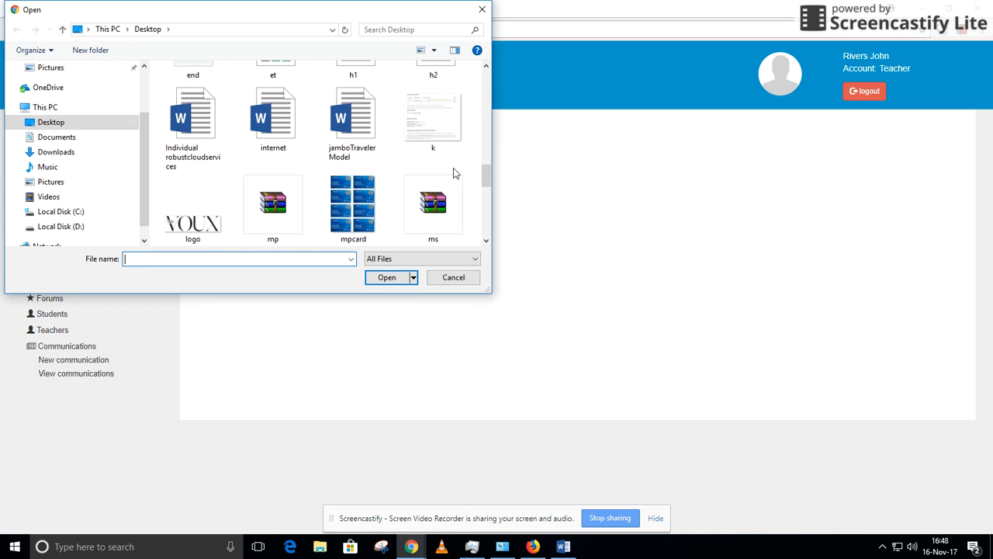
double_click(273, 118)
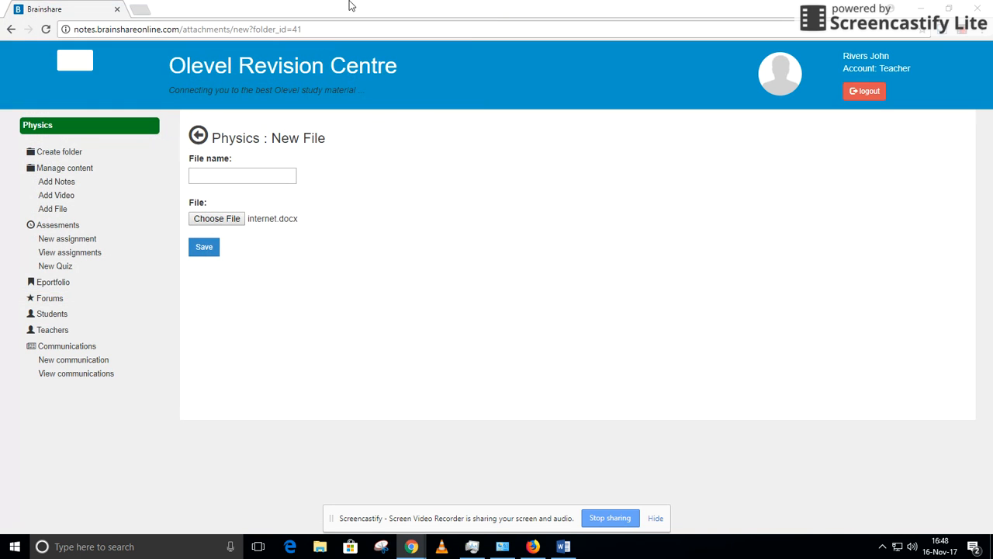
Step: Name the file entry "ddfff" and save it to the Physics content
click(221, 174)
text(ddfff)
click(204, 249)
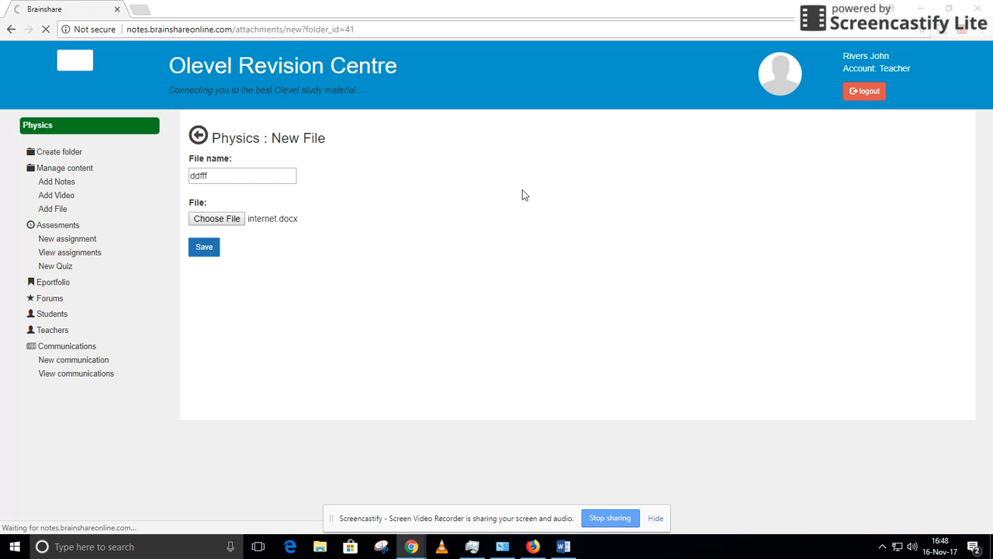
Step: Find the "ddfff" entry under Files in the Physics content list and download its attachment
scroll(596, 235, down, 5)
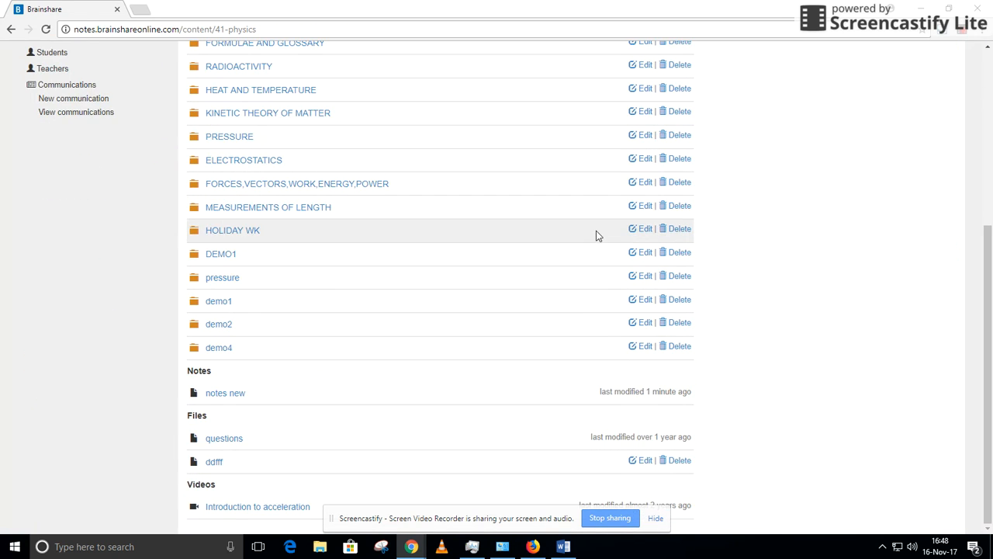
click(214, 463)
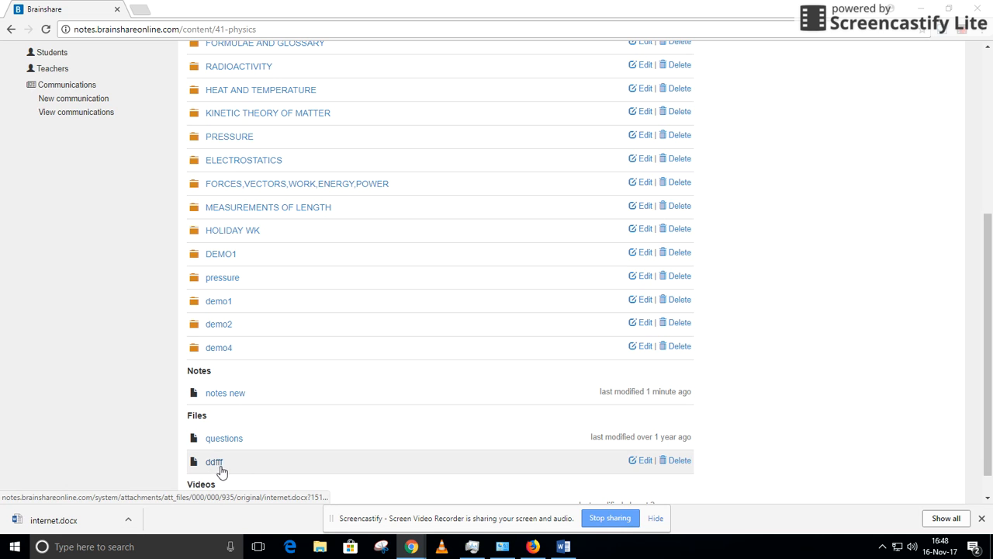
click(237, 439)
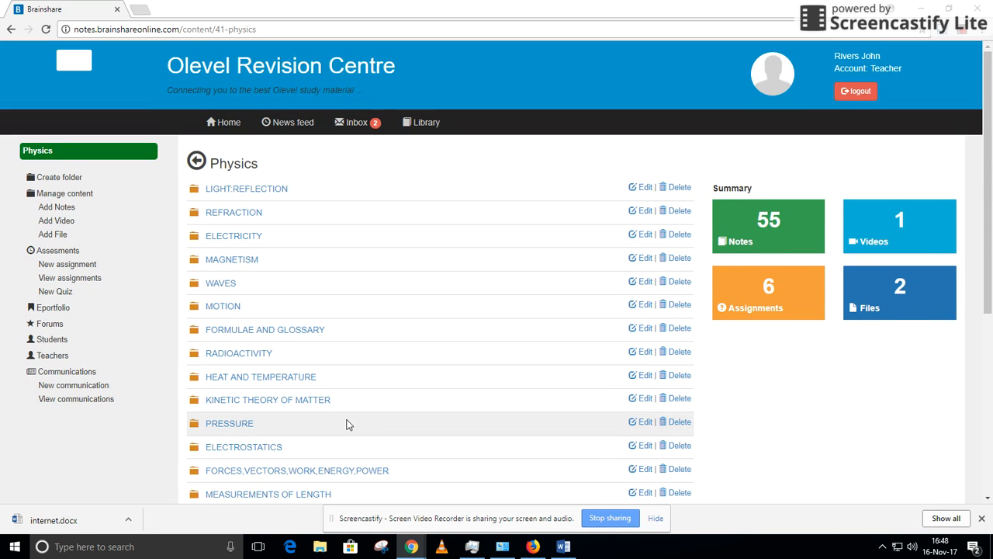